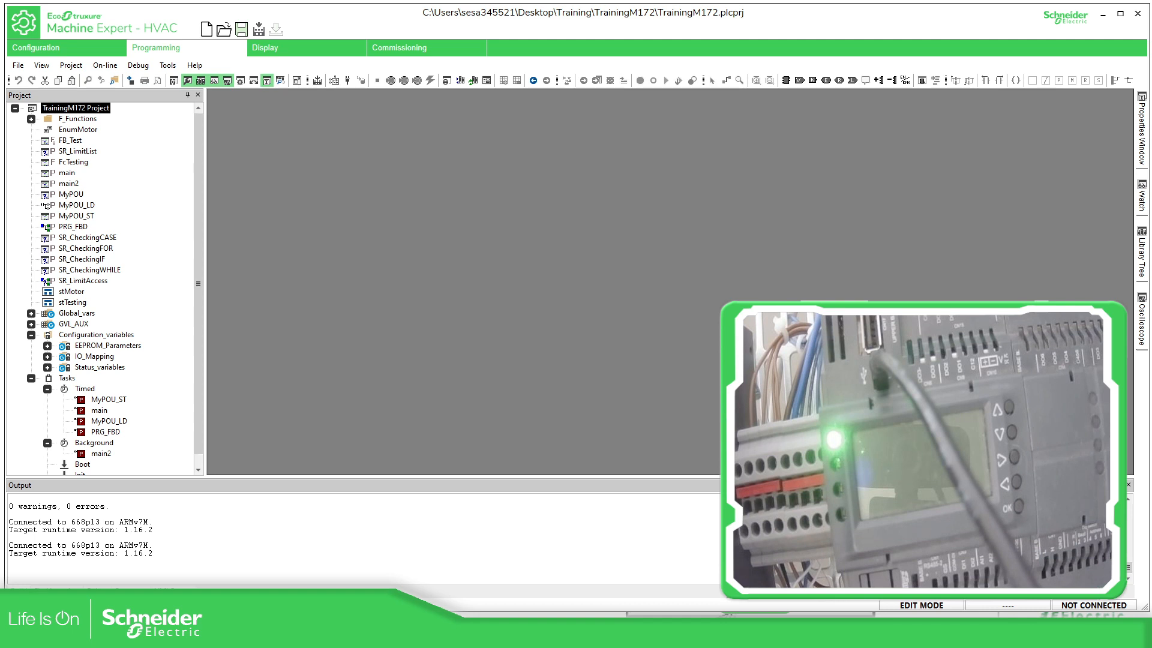
# - Open Device Manager to find the controller's USB CDC serial port emulation COM port, then close it
pyautogui.moveTo(1151, 66); pyautogui.dragTo(522, 82)
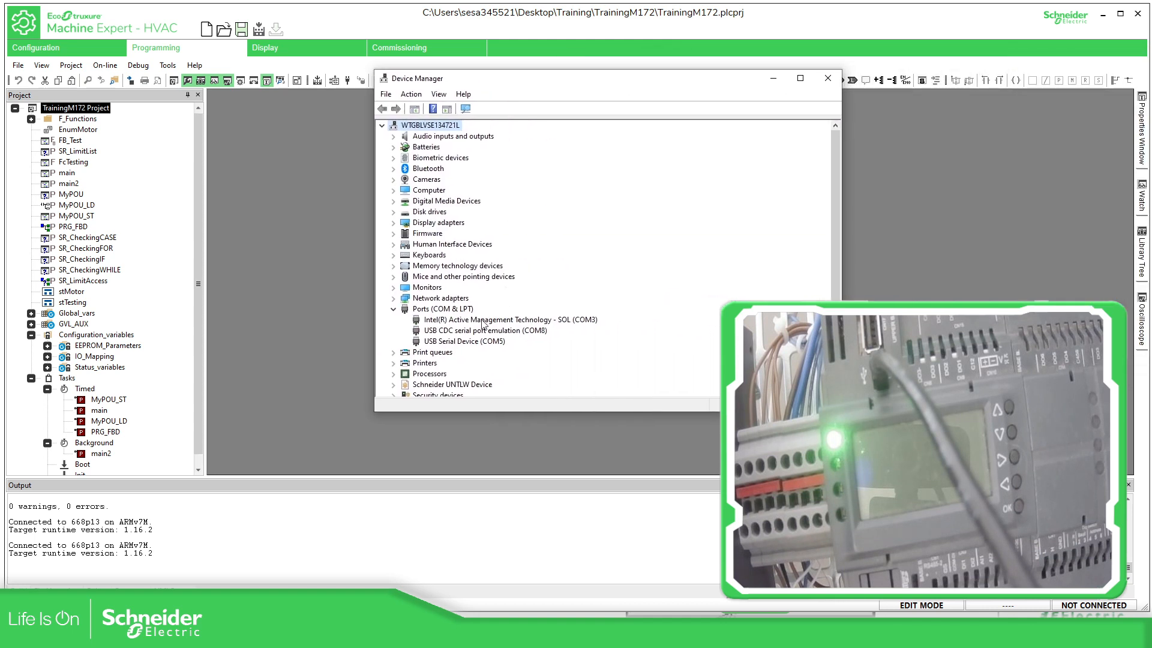
pyautogui.click(520, 334)
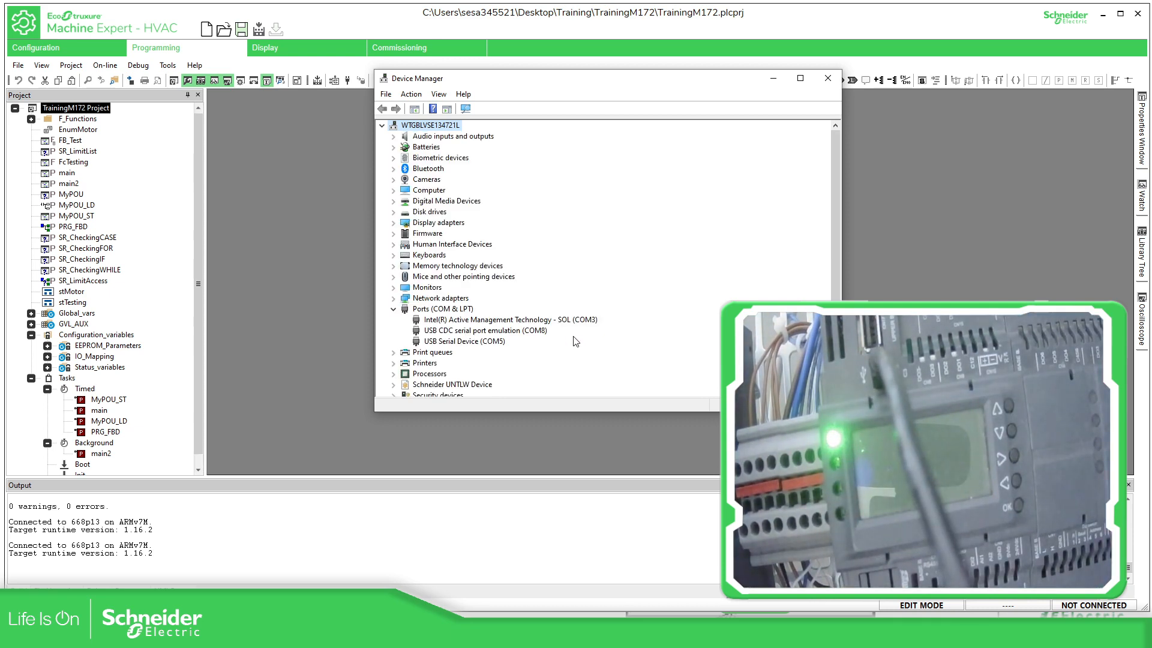
pyautogui.click(521, 331)
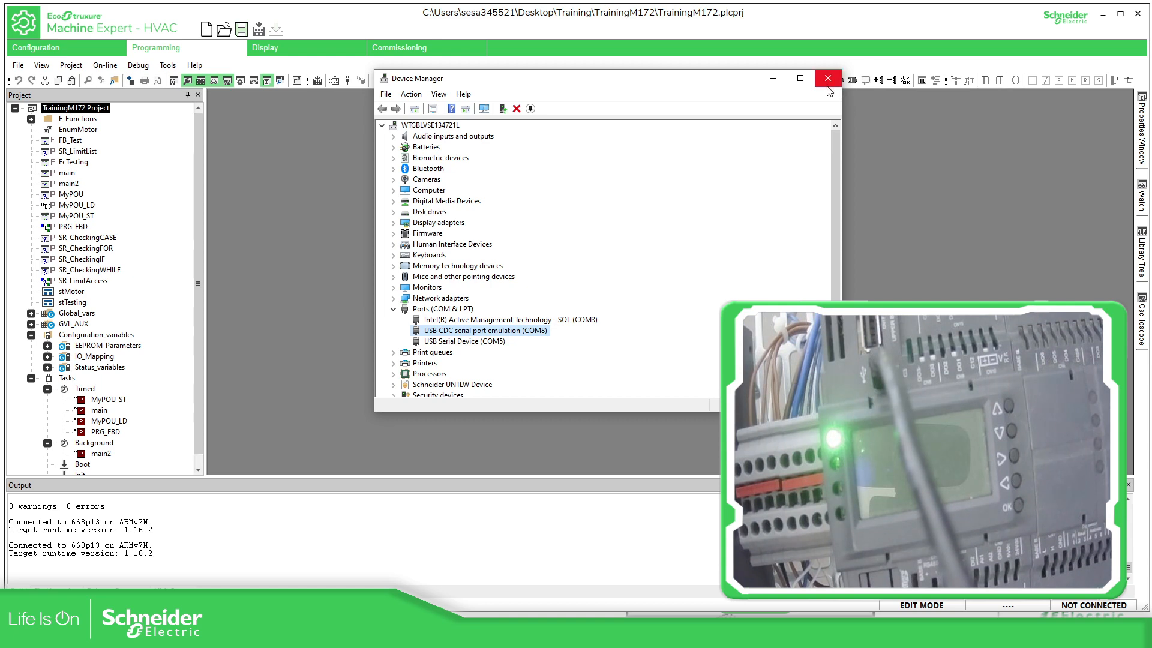
pyautogui.click(832, 85)
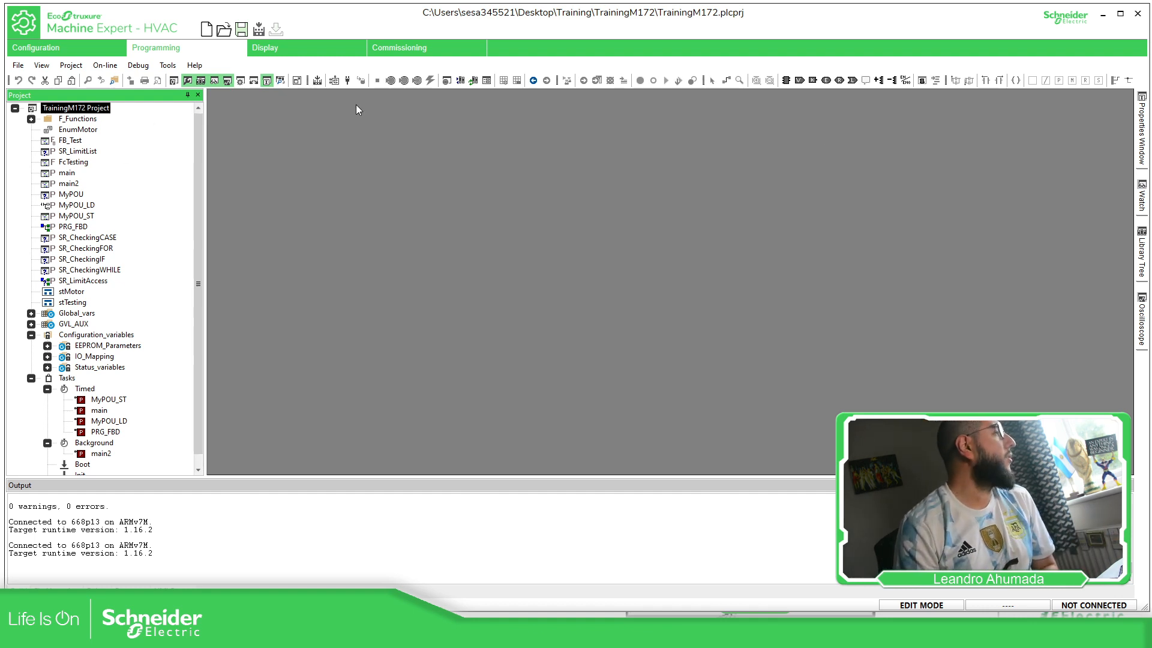
# - Open communication setup and activate the Modbus protocol for the controller connection
pyautogui.click(105, 66)
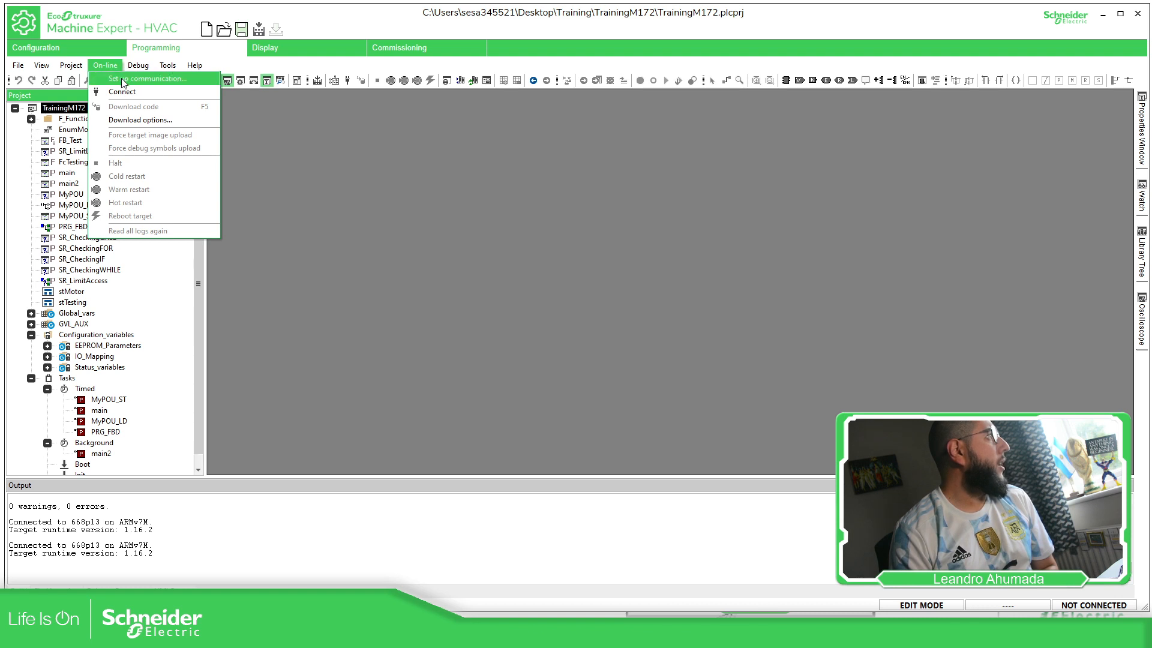
pyautogui.click(123, 81)
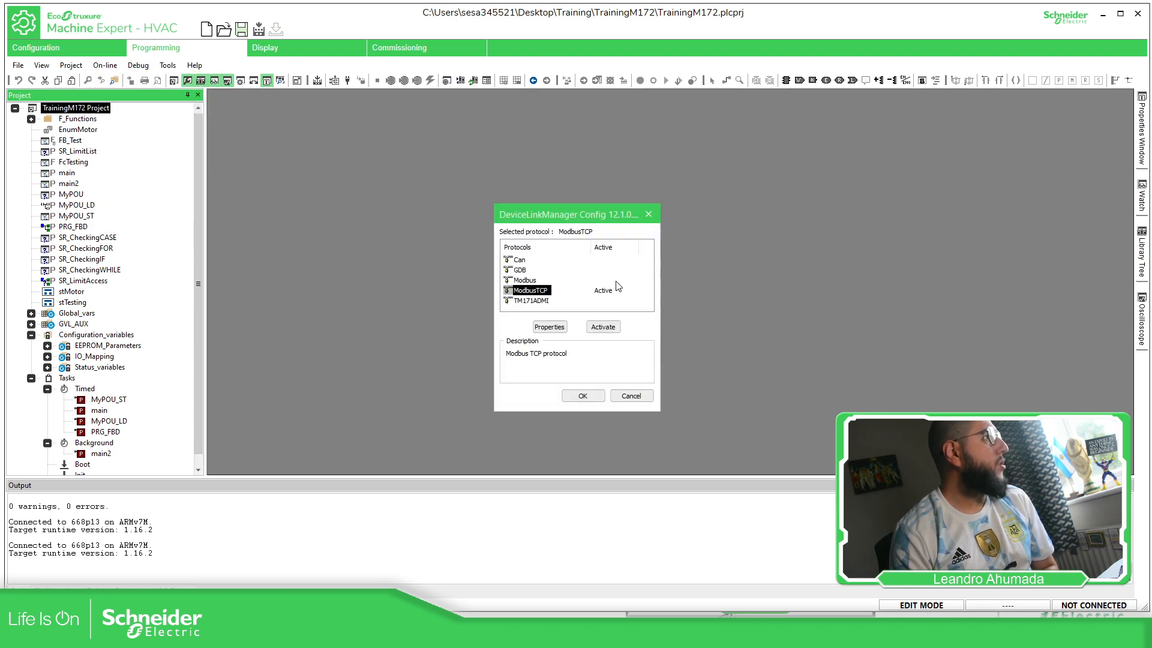
pyautogui.moveTo(576, 211); pyautogui.dragTo(542, 188)
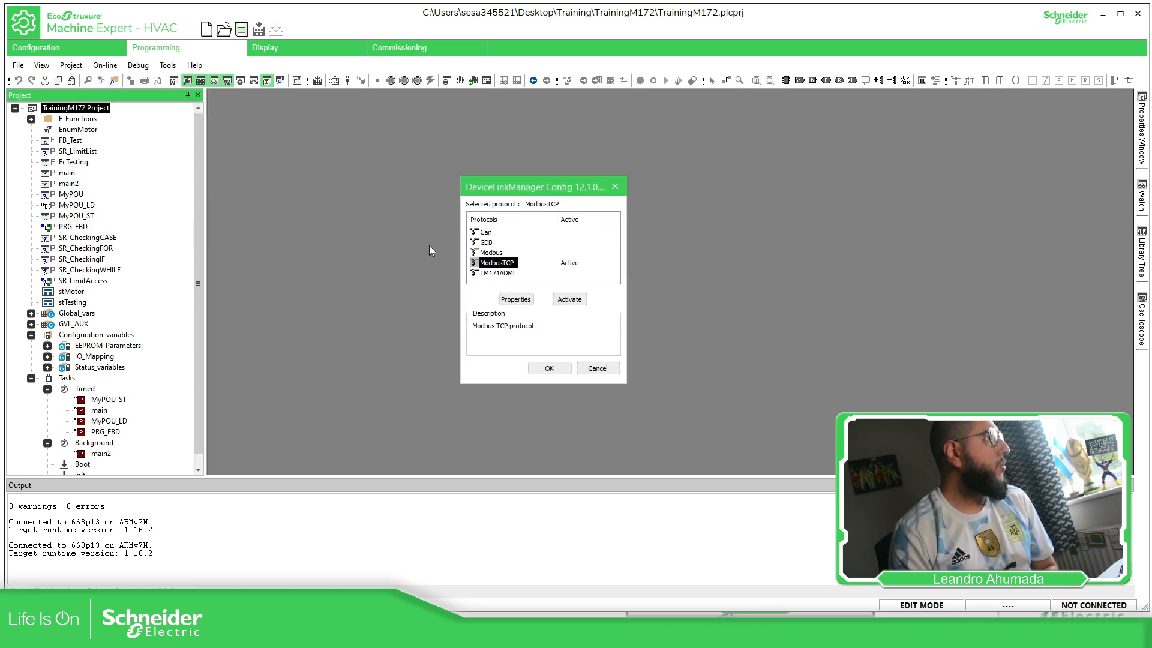
pyautogui.click(492, 252)
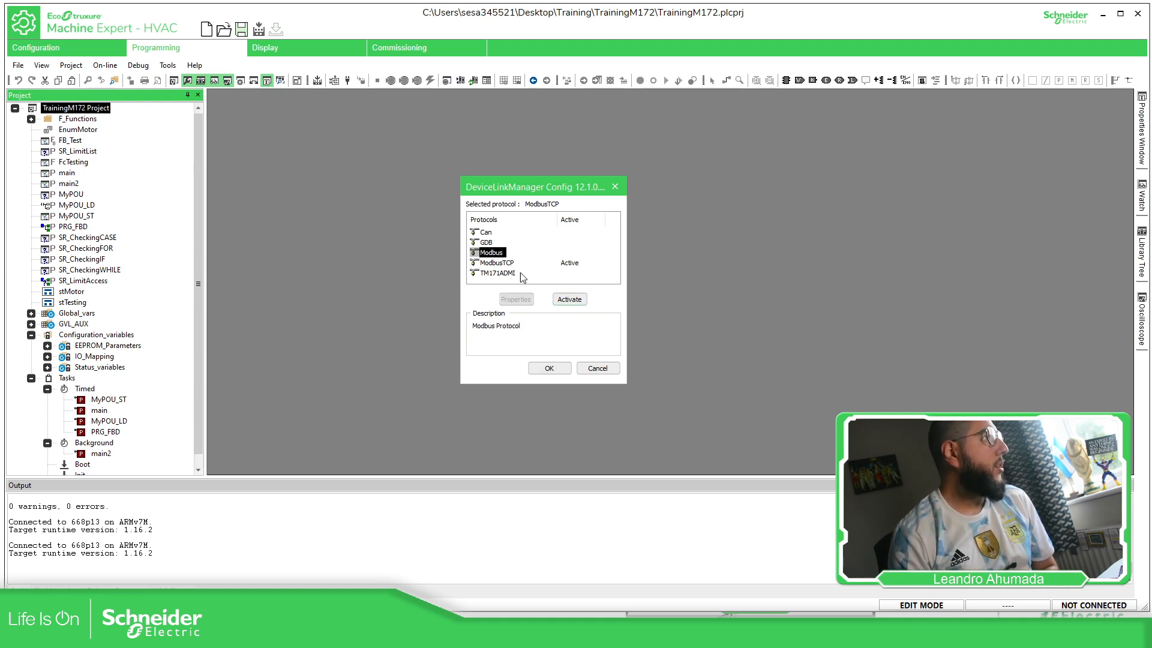
pyautogui.click(571, 300)
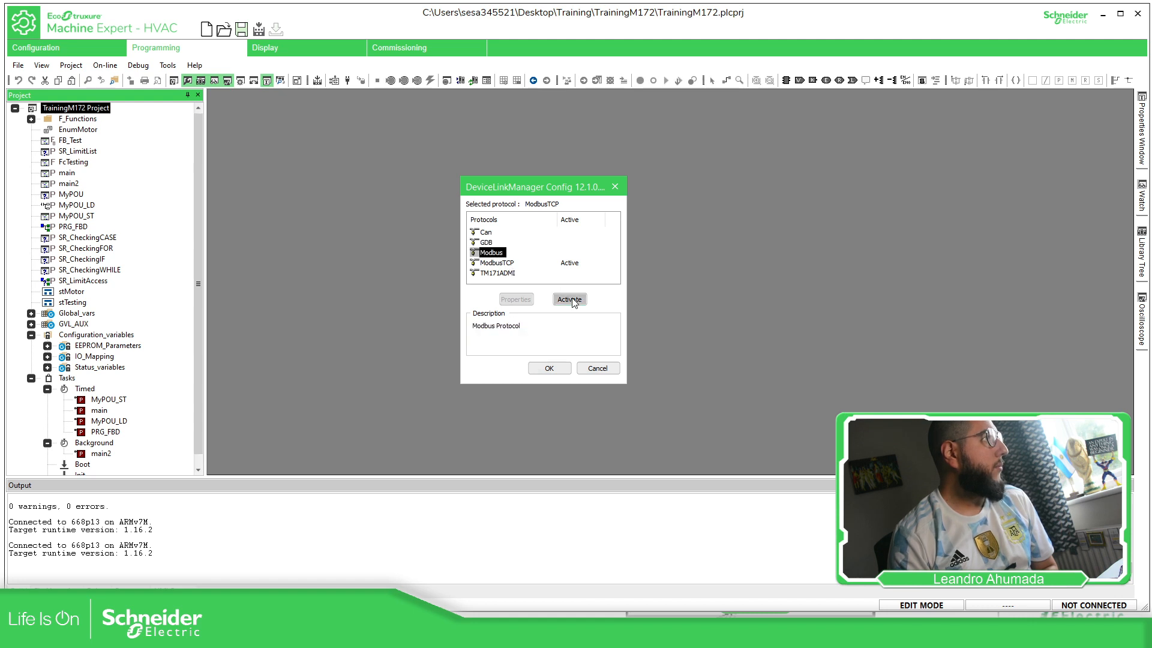
# - Open the Modbus properties, set the port to COM8, and confirm both communication dialogs
pyautogui.click(521, 301)
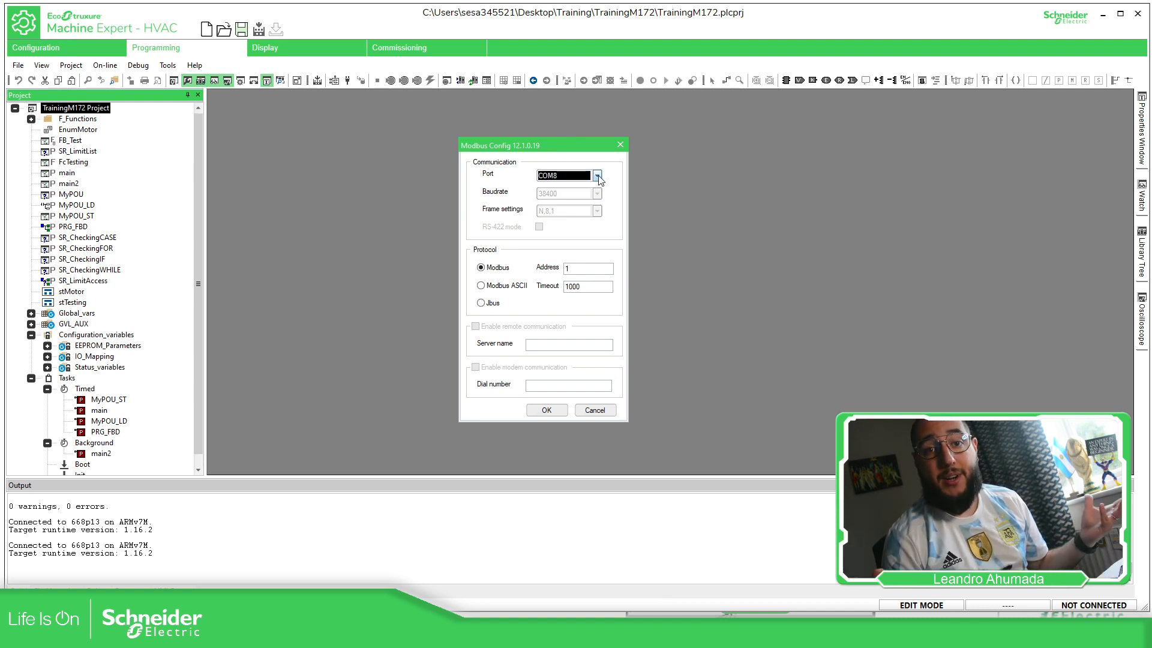
pyautogui.click(597, 176)
pyautogui.click(598, 176)
pyautogui.click(545, 413)
pyautogui.click(552, 370)
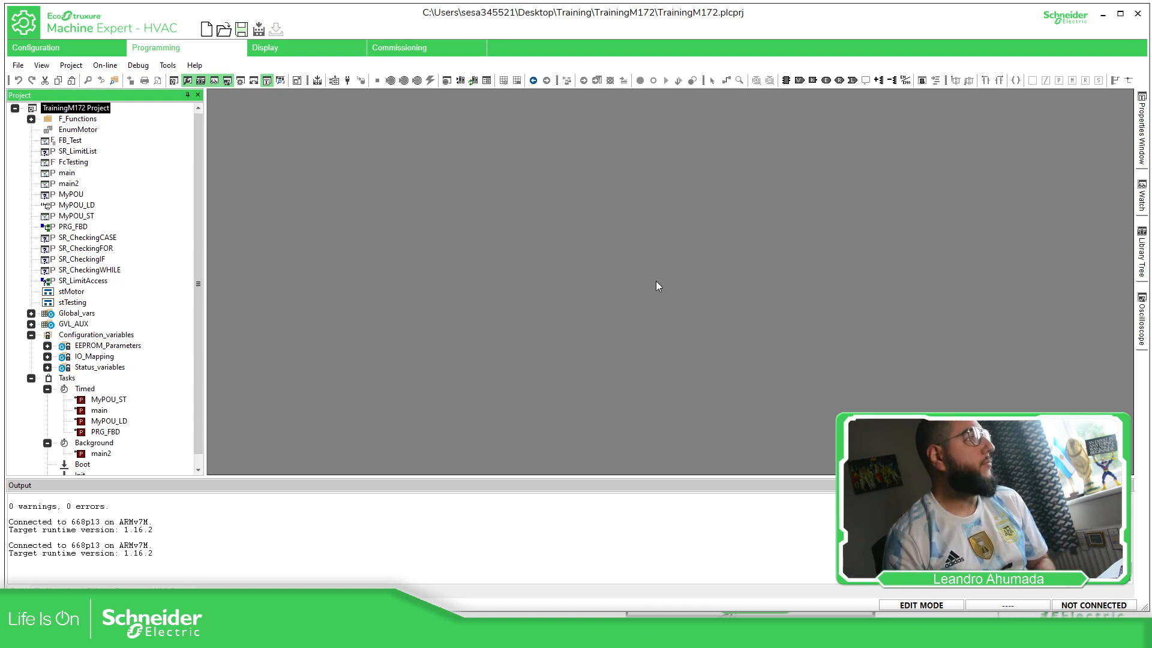
# - Connect to the target controller
pyautogui.click(107, 65)
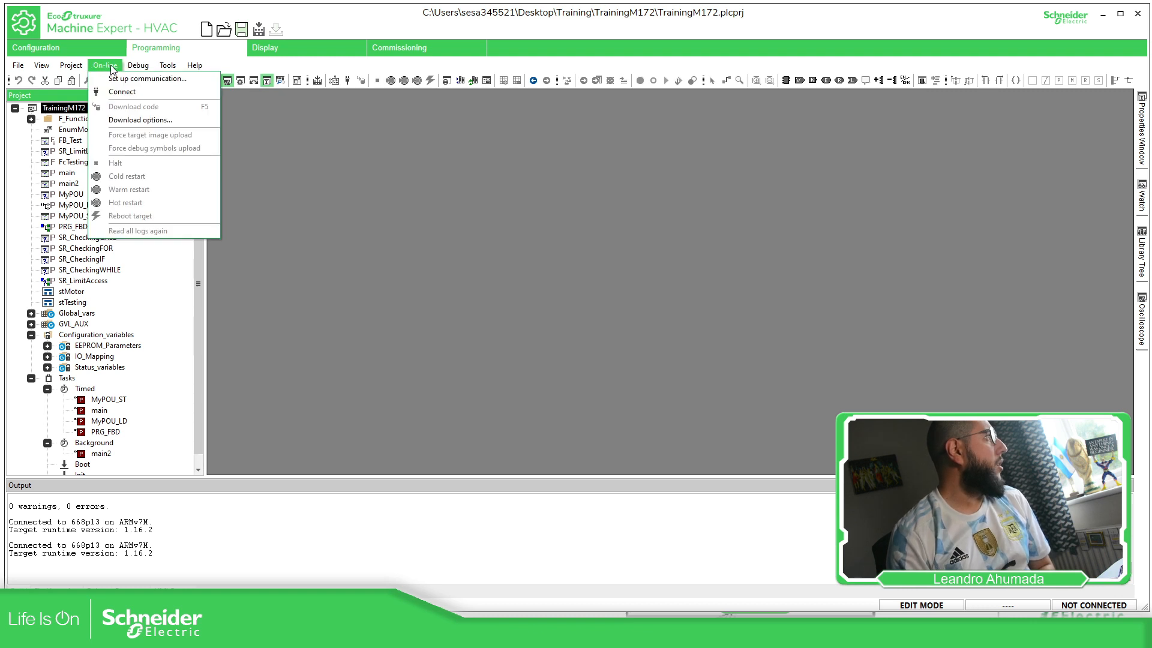
pyautogui.click(131, 92)
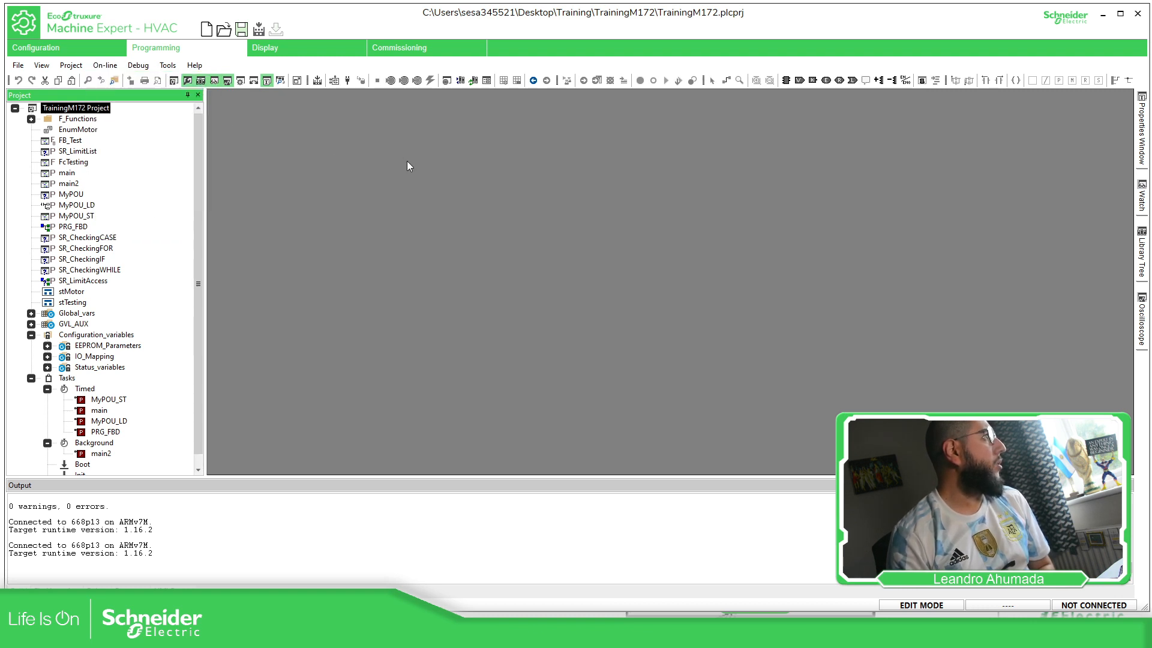
pyautogui.click(348, 81)
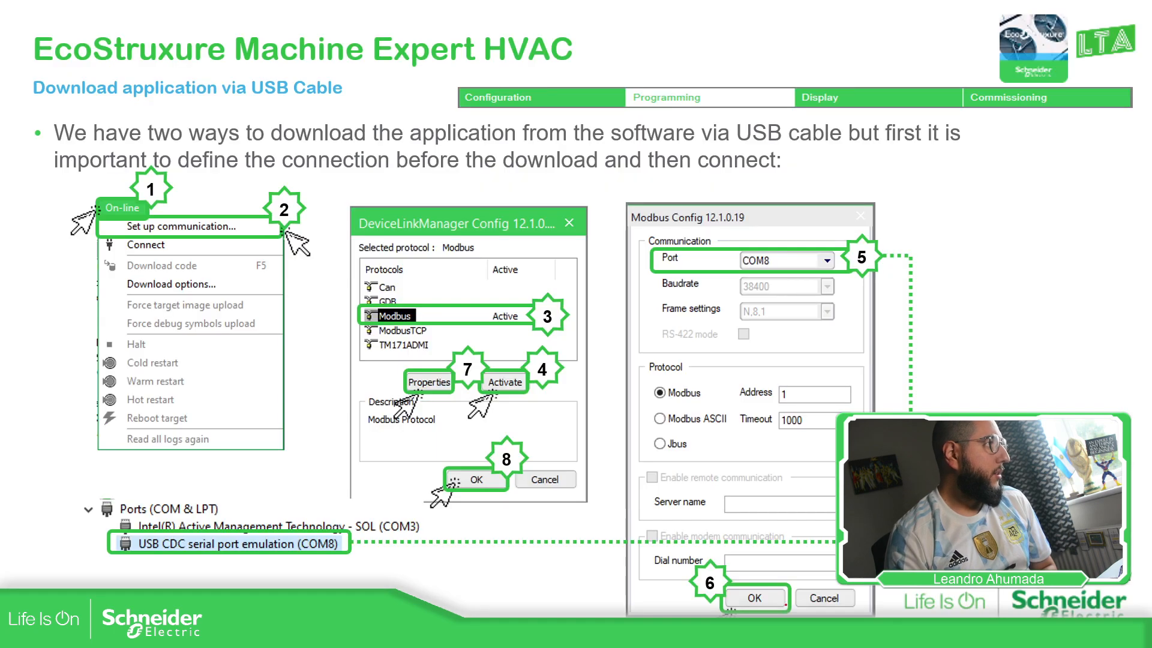
pyautogui.press('Right')
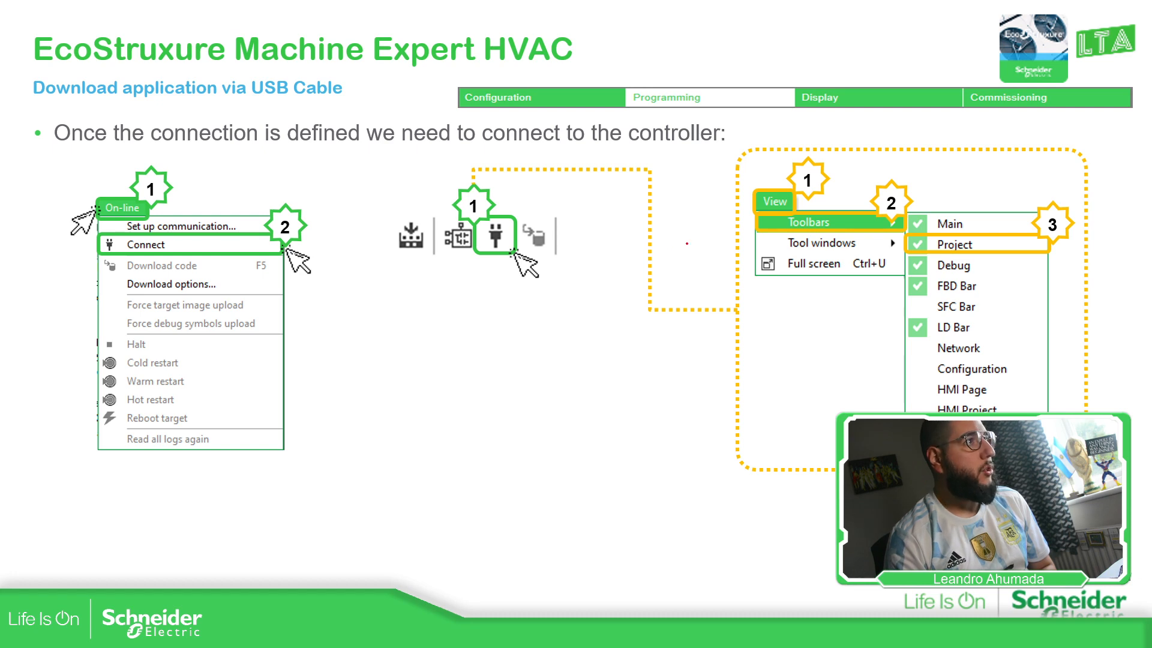
pyautogui.press('Right')
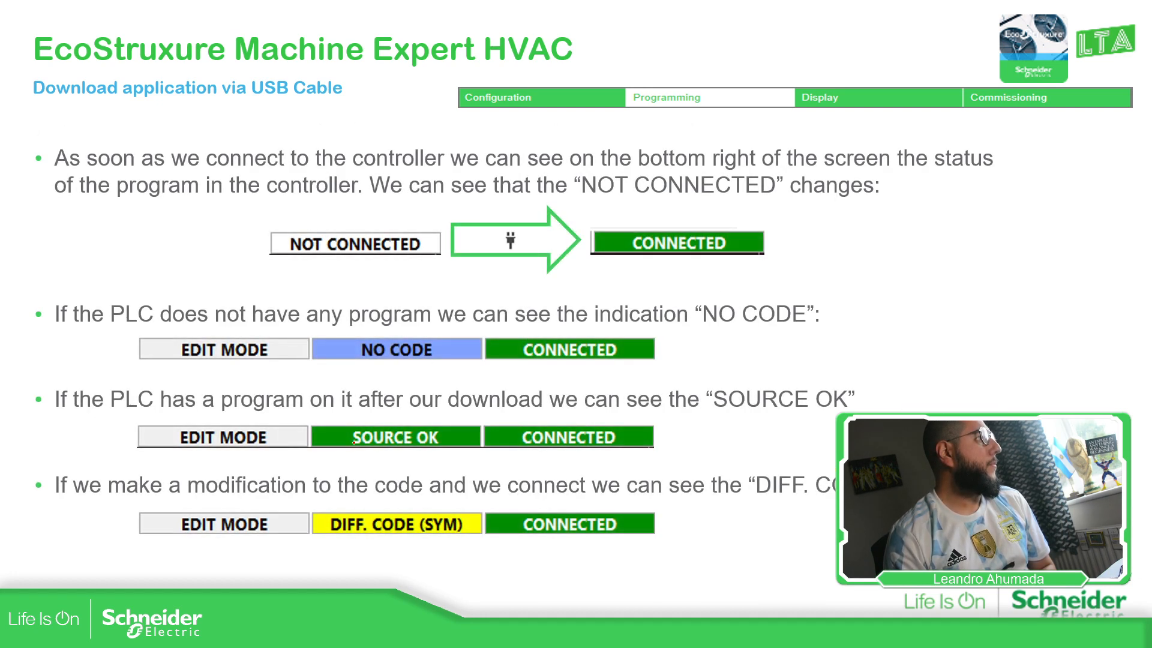
pyautogui.moveTo(358, 455); pyautogui.dragTo(437, 455)
pyautogui.moveTo(362, 369); pyautogui.dragTo(434, 366)
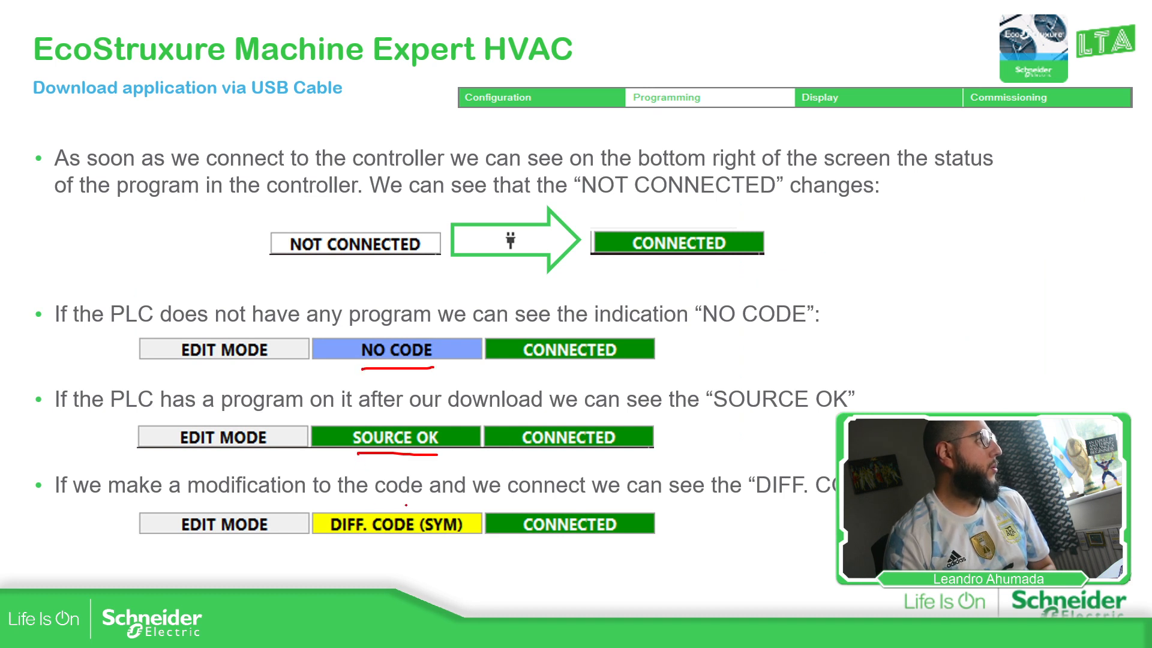
pyautogui.moveTo(341, 547); pyautogui.dragTo(438, 543)
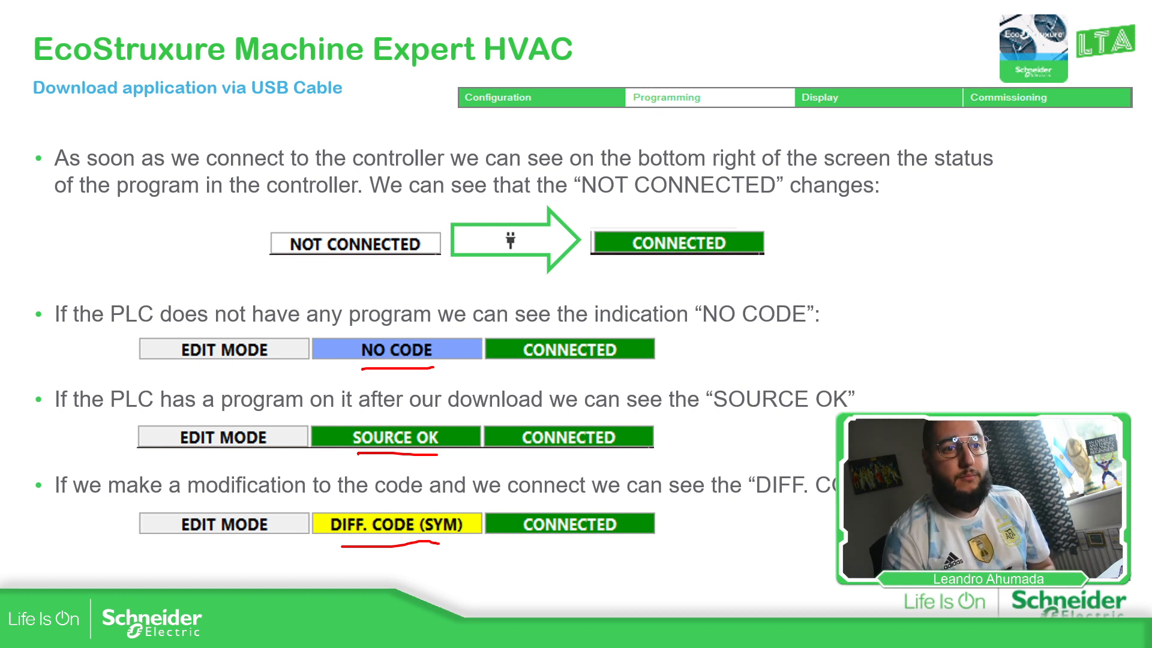
pyautogui.press('Right')
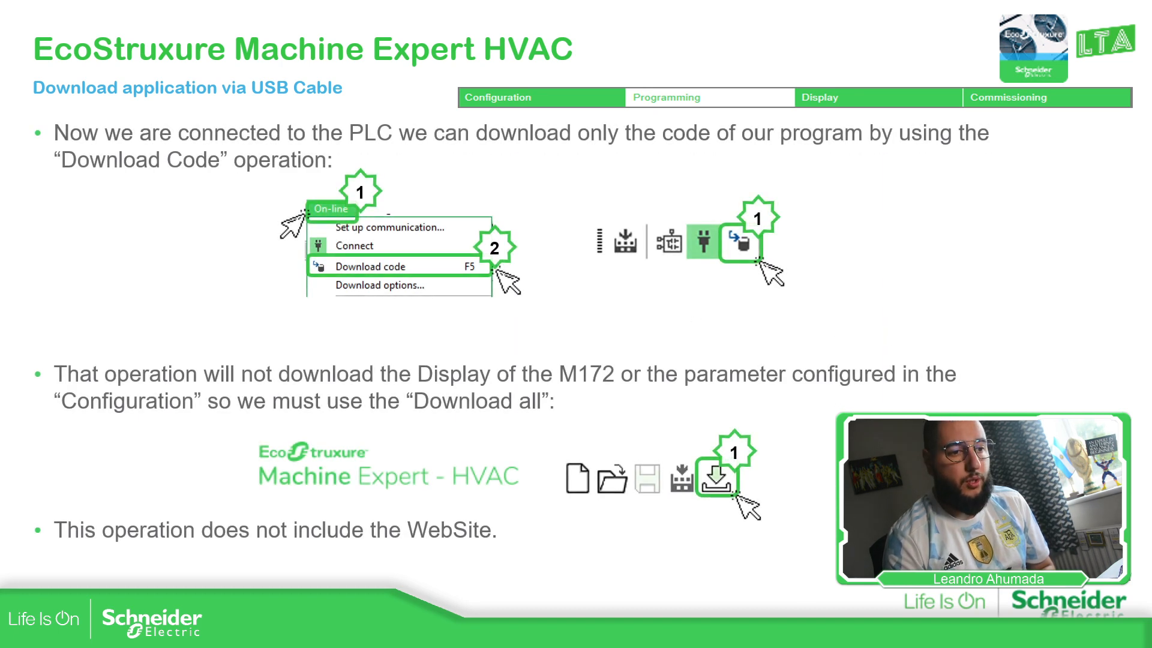
pyautogui.hotkey('alt', 'Tab')
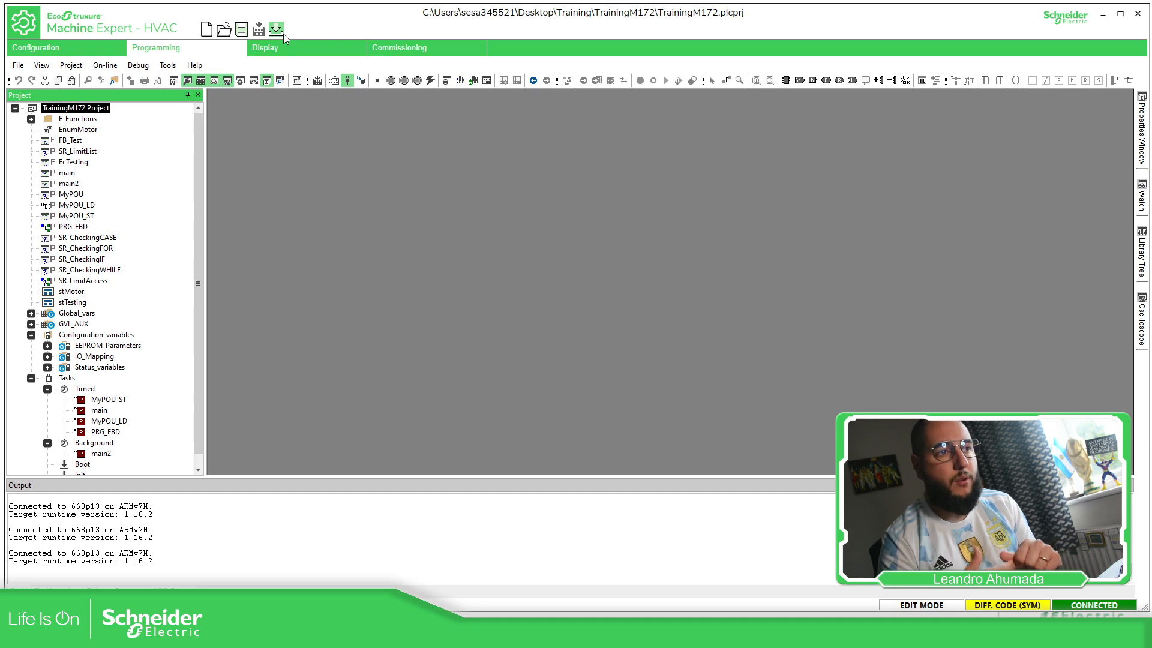
# - Inspect the RS485-2 and RS485-1 port configurations in the controller configuration
pyautogui.click(98, 56)
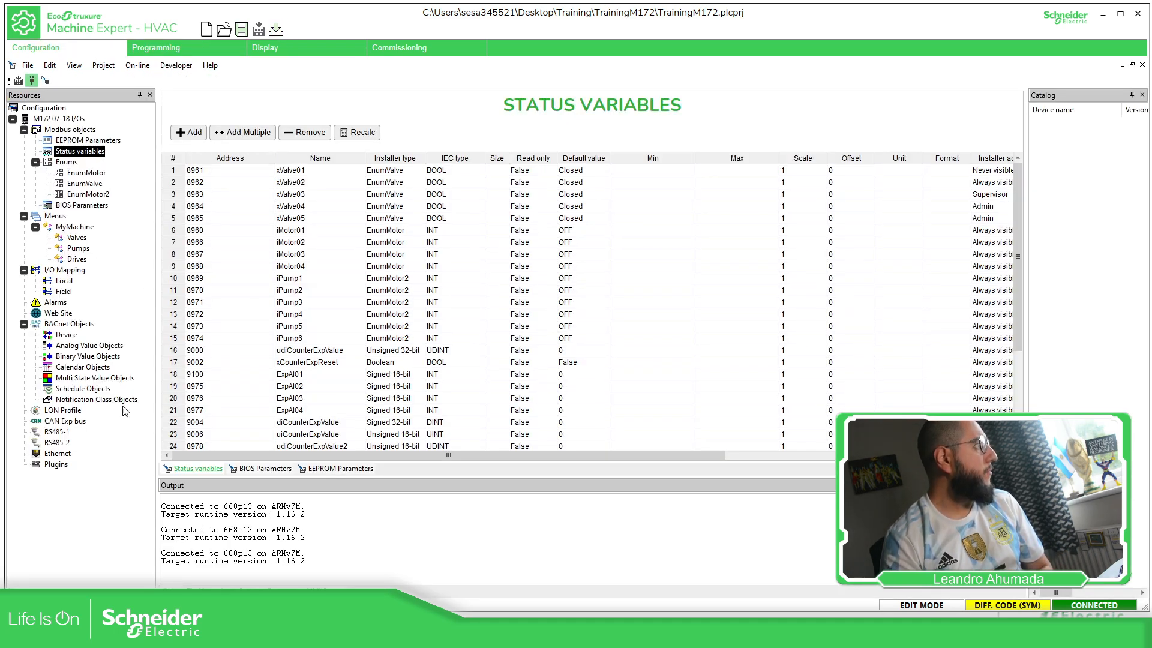
pyautogui.click(65, 443)
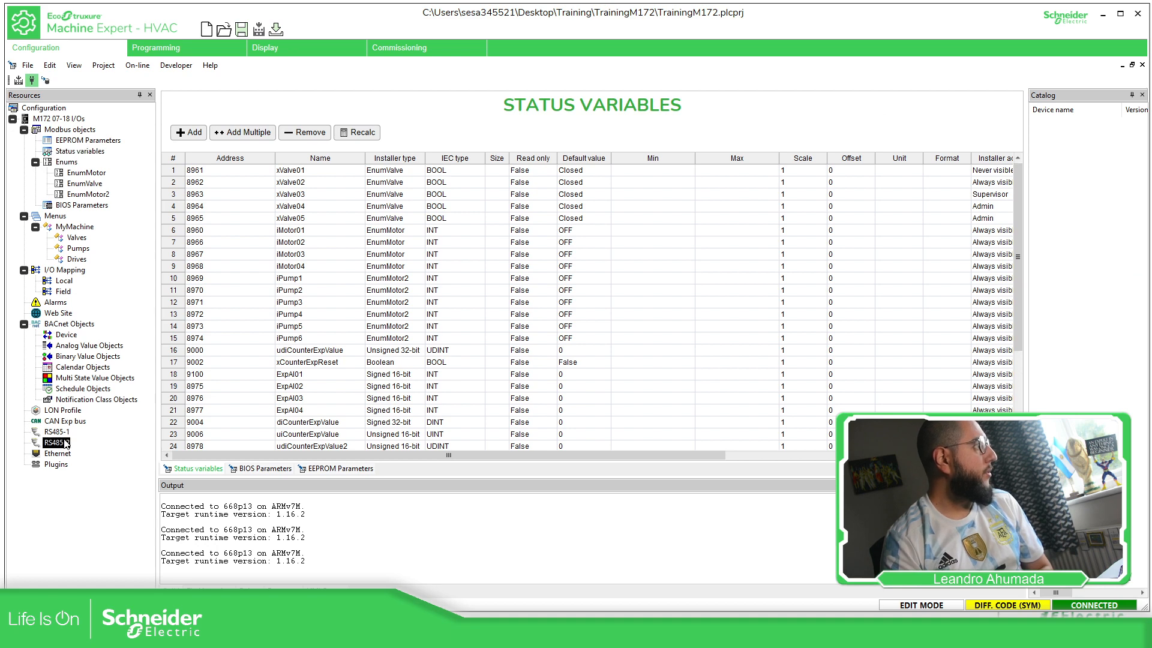
pyautogui.click(60, 432)
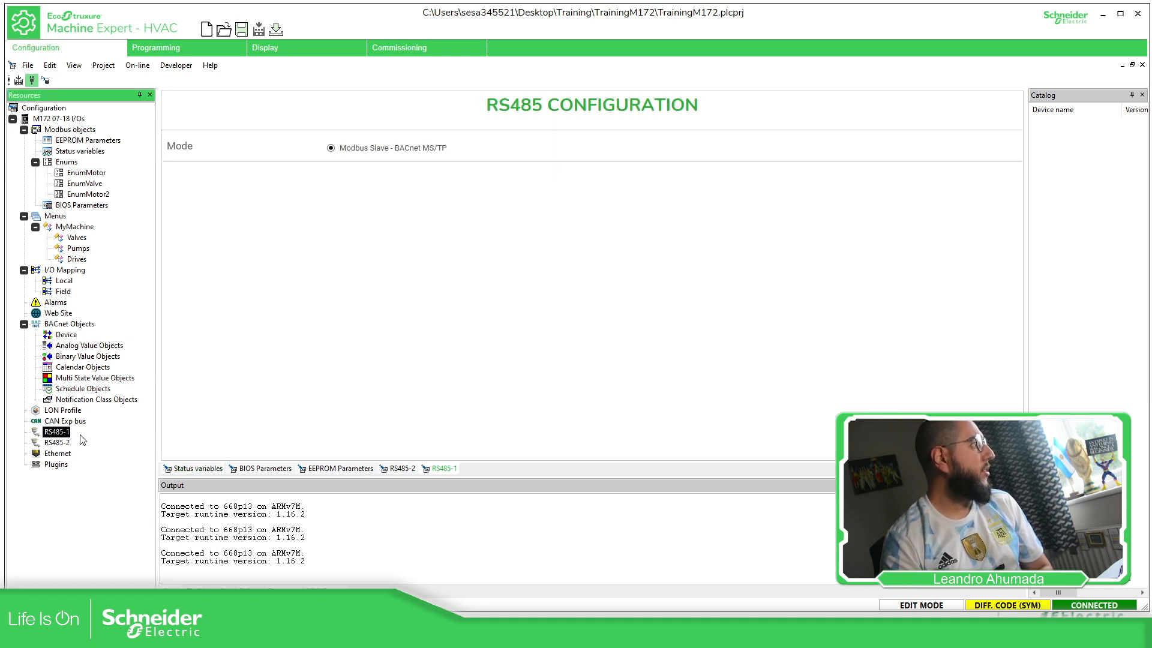
# - Download the PLC code to the controller, agreeing to compile the project first
pyautogui.click(181, 49)
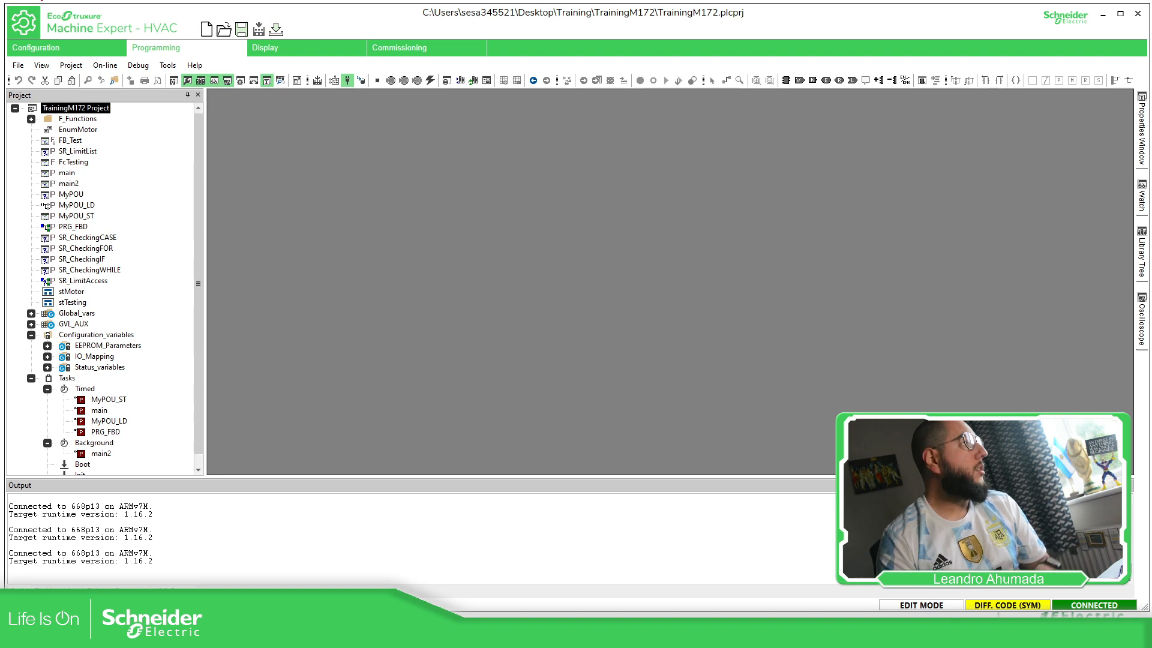
pyautogui.click(362, 81)
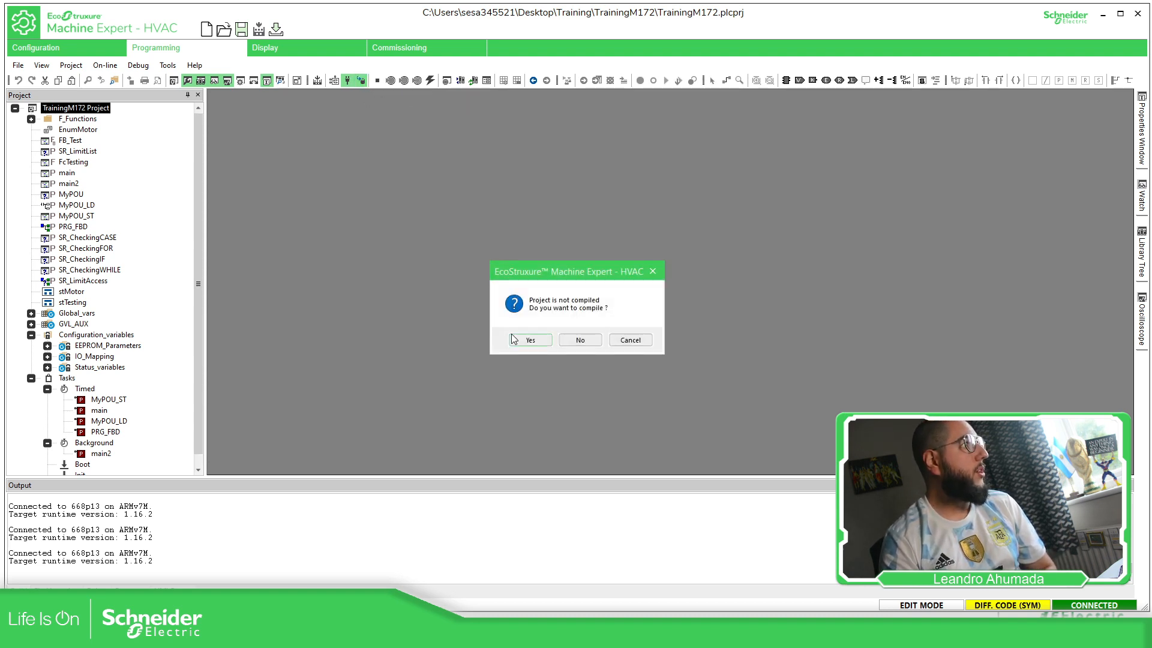
pyautogui.click(535, 342)
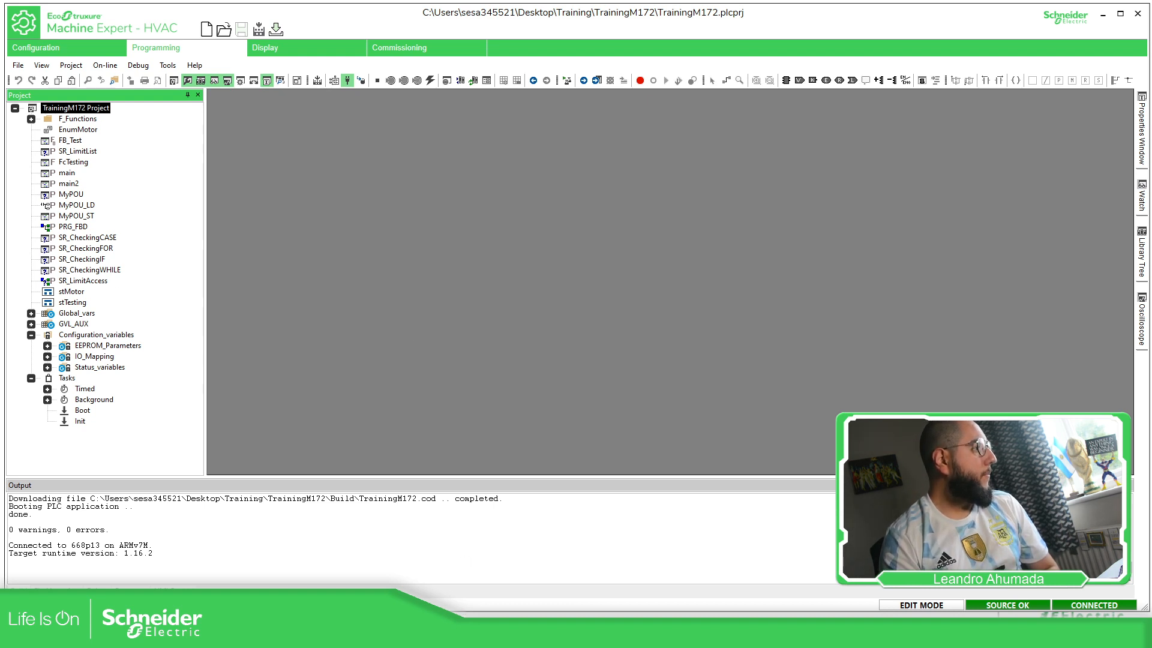
pyautogui.click(456, 633)
pyautogui.click(456, 579)
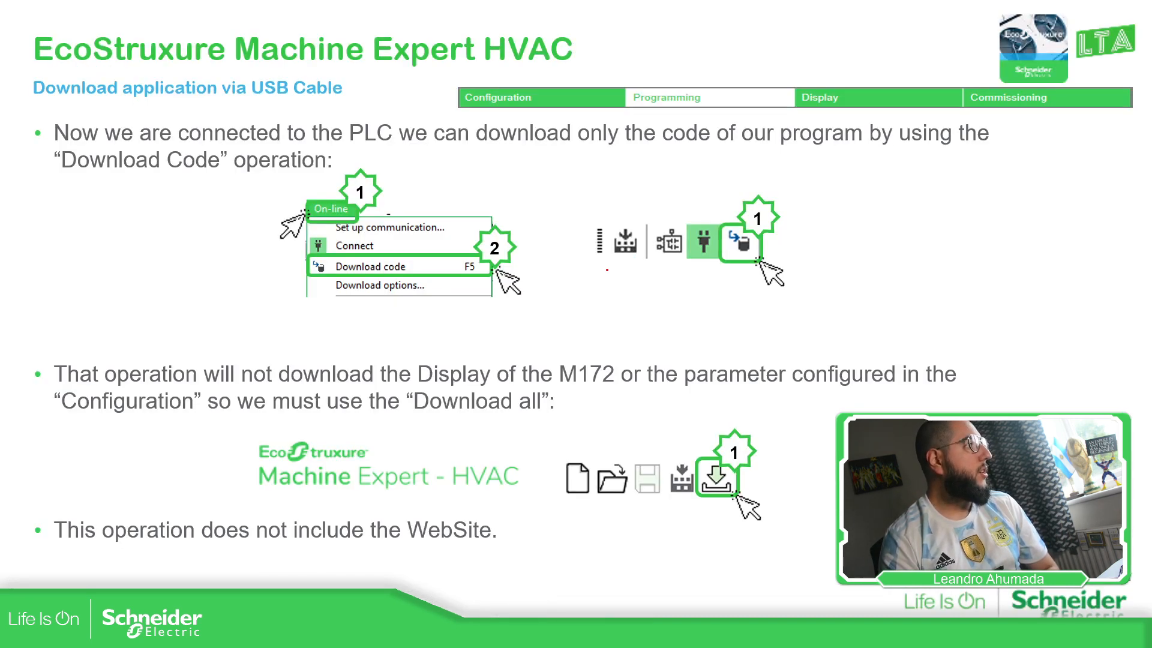